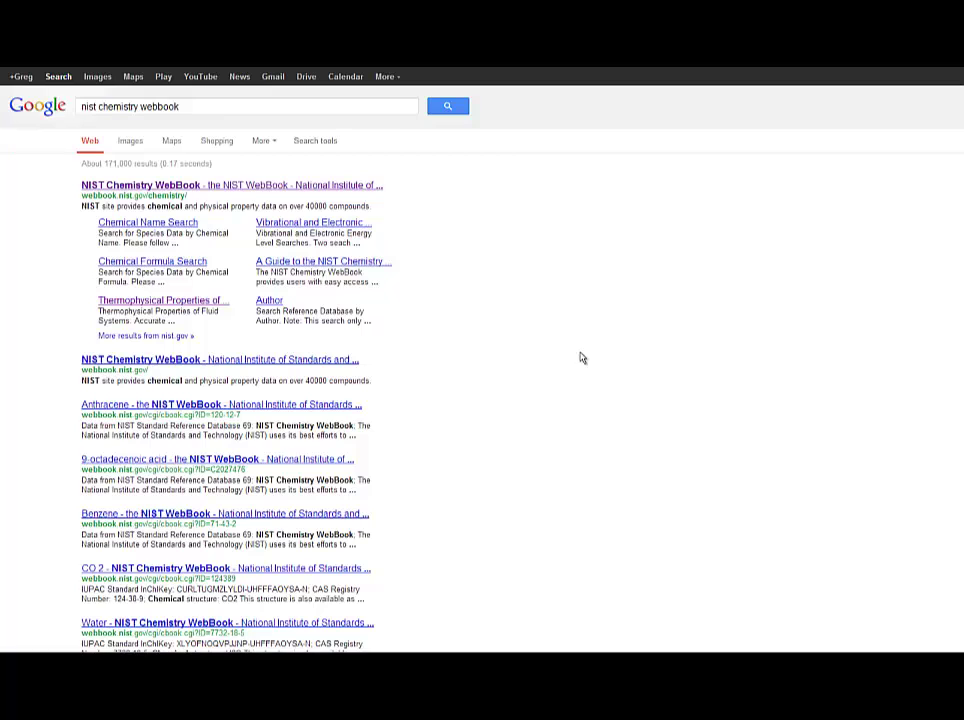
Go to the NIST Chemistry WebBook site and open the Thermophysical Properties of Fluid Systems tool
left_click(209, 186)
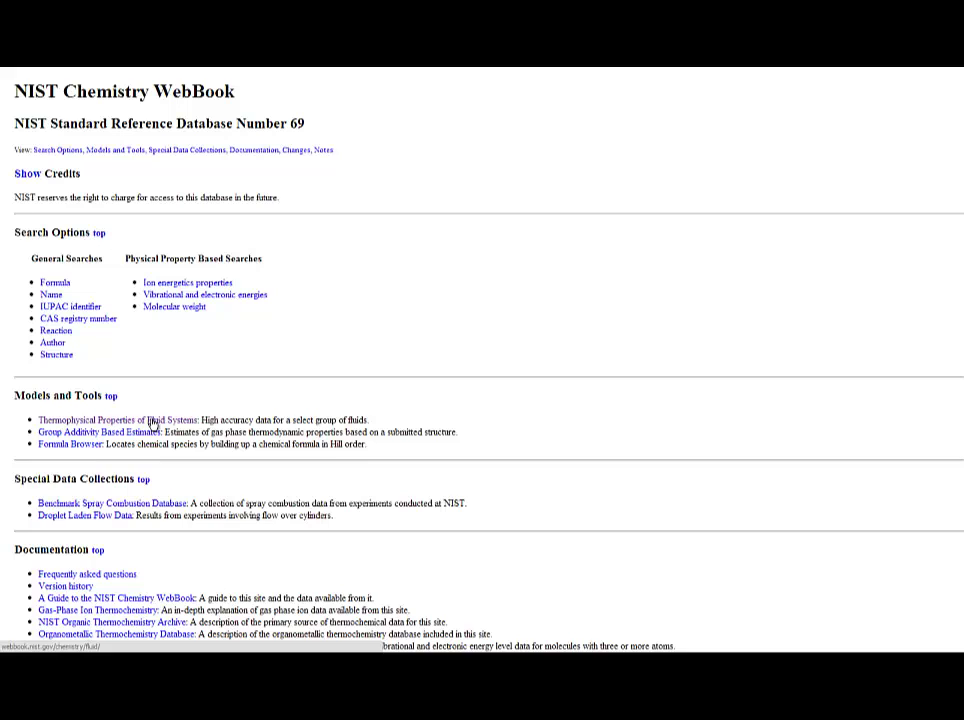
left_click(153, 422)
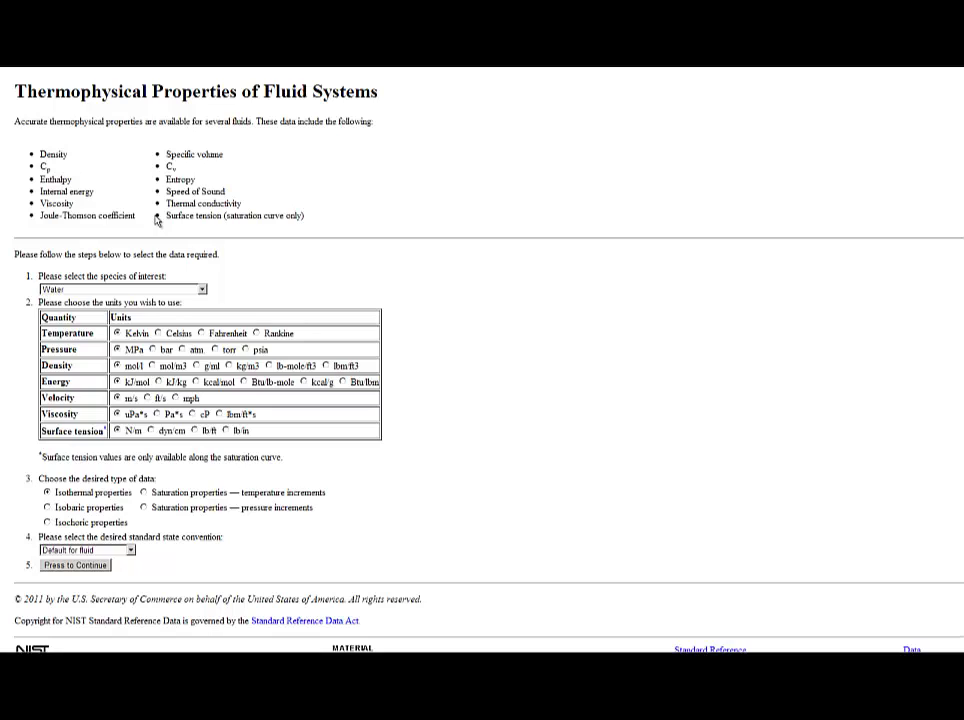
Browse the fluid species list and choose Ethene instead of Water
left_click(202, 290)
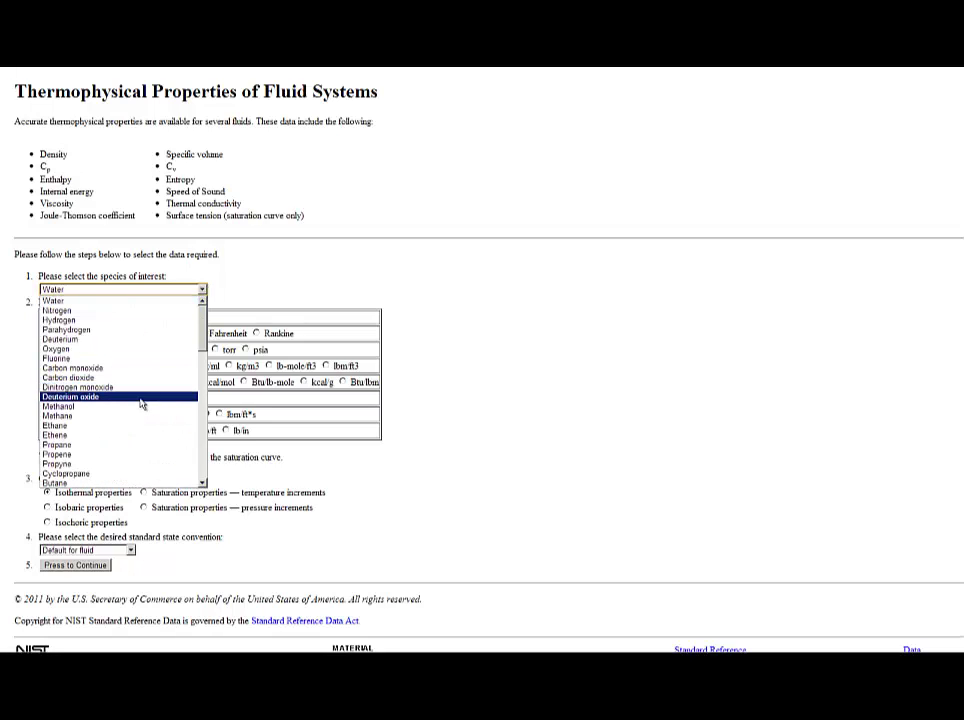
scroll(148, 392, "down", 15)
scroll(148, 392, "up", 15)
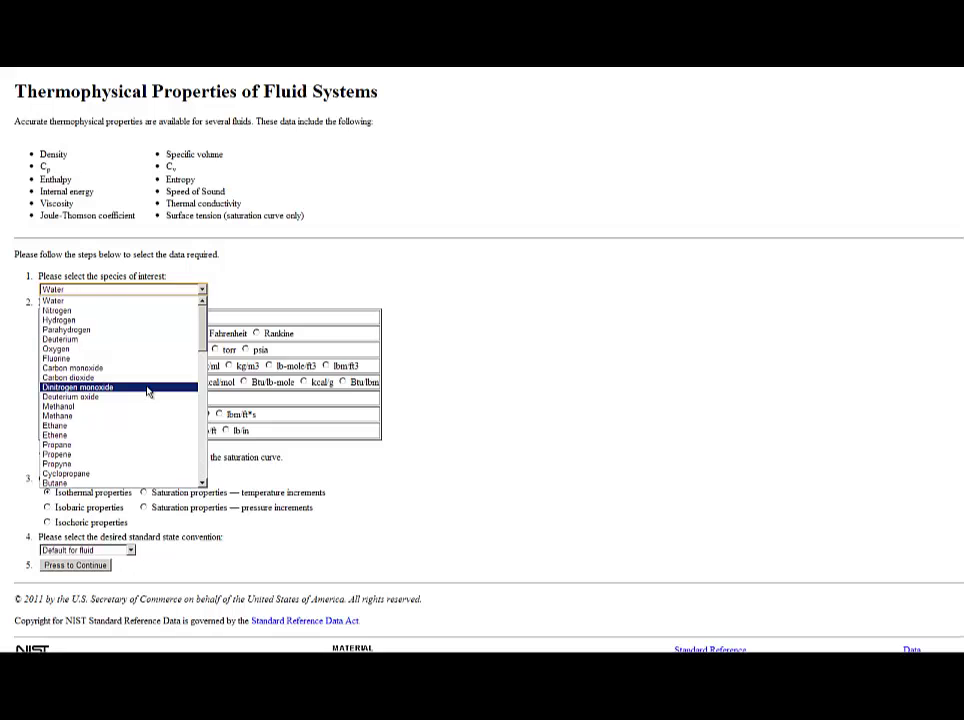
scroll(148, 392, "down", 15)
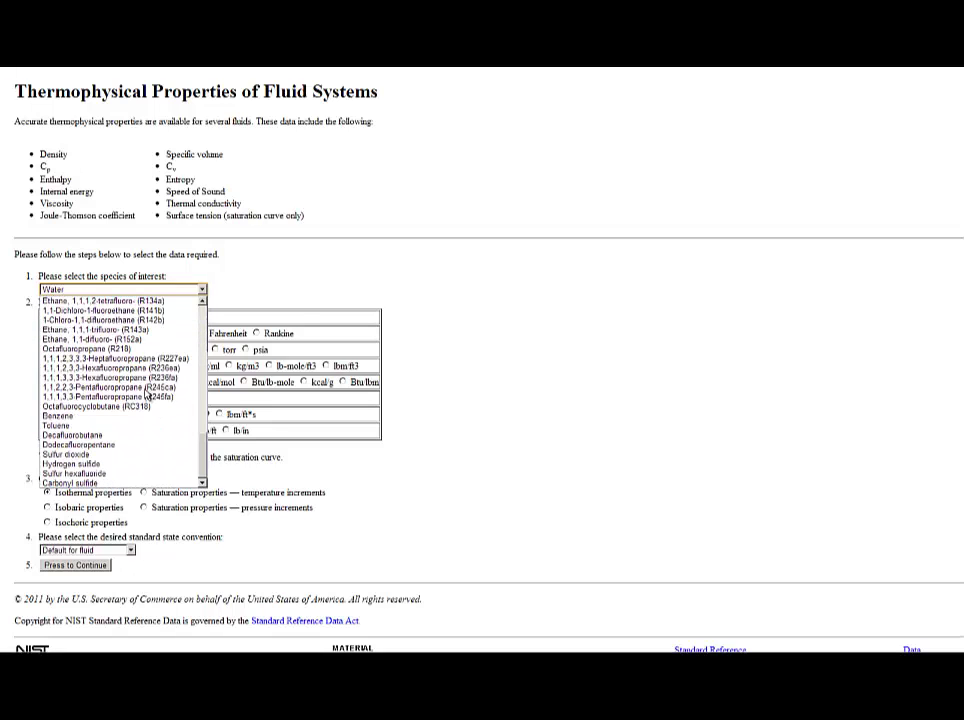
scroll(148, 392, "up", 15)
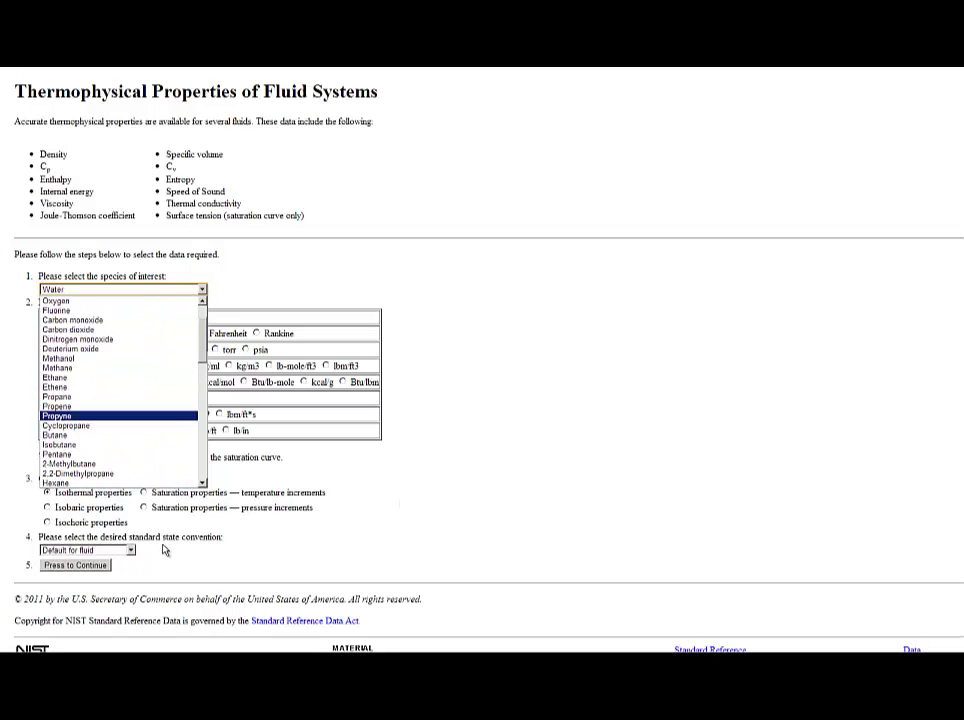
key("Escape")
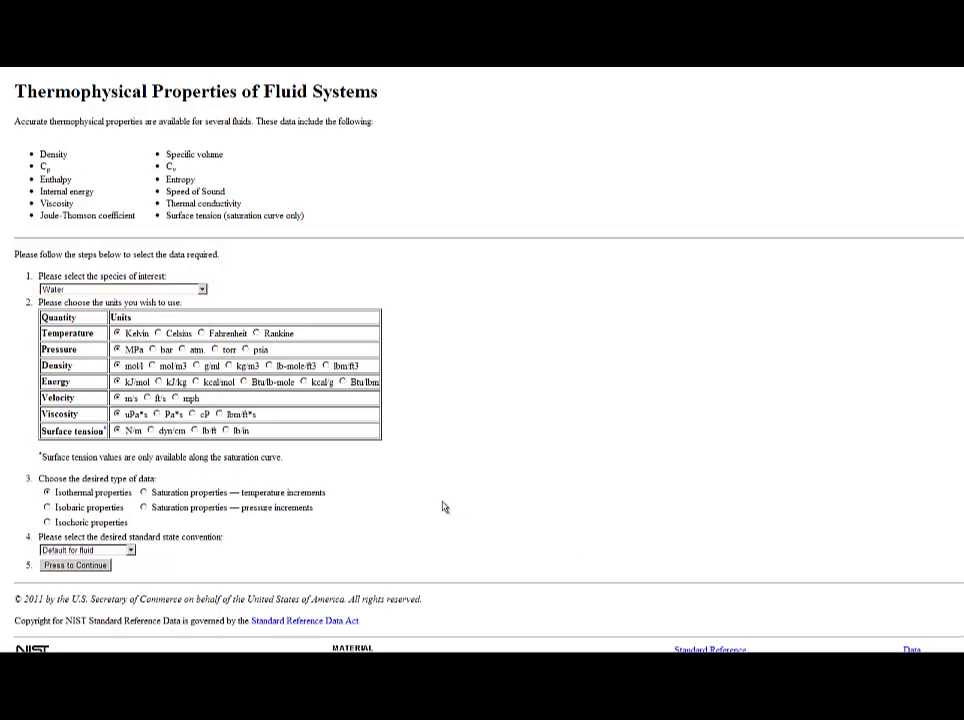
left_click(203, 291)
left_click(107, 437)
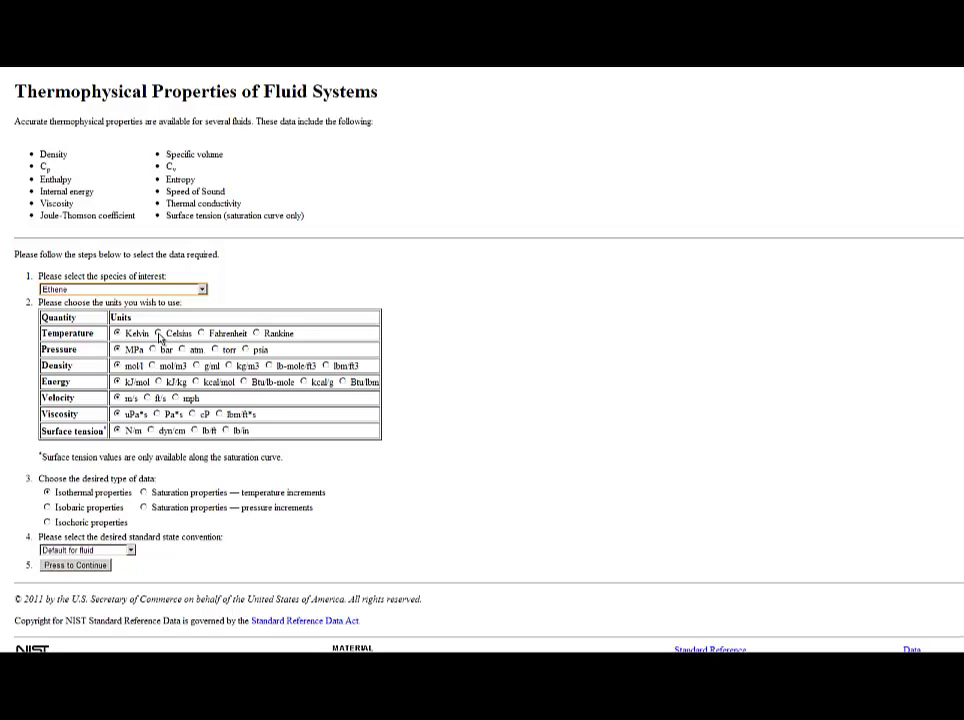
Set the temperature units to Celsius
left_click(159, 334)
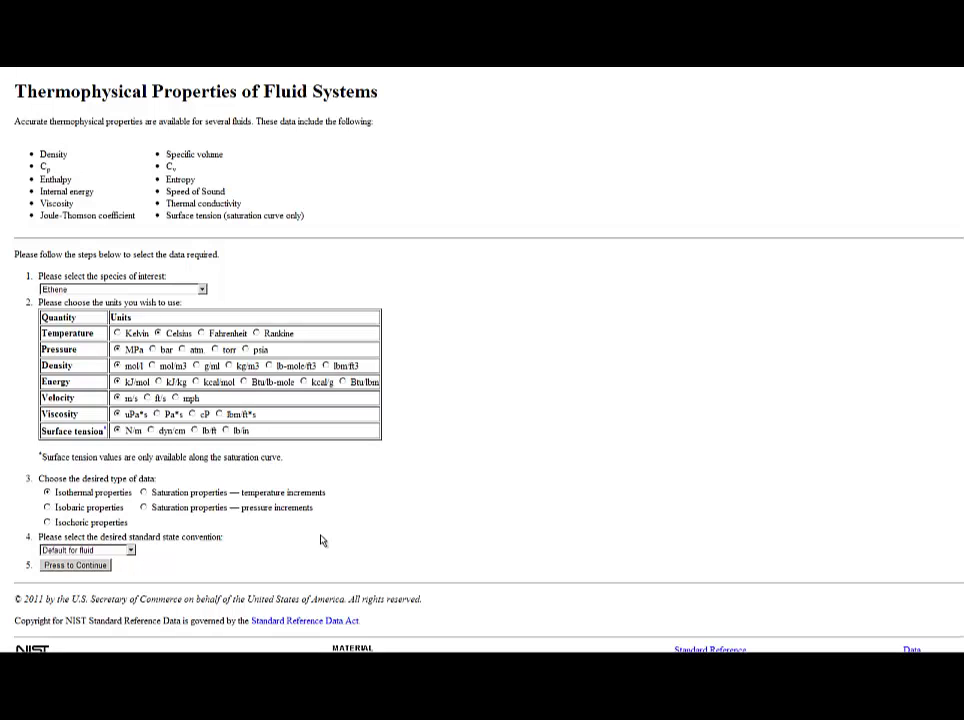
Enter isothermal inputs: 25 °C, pressures 1 to 5 MPa in 1 MPa increments
left_click(86, 566)
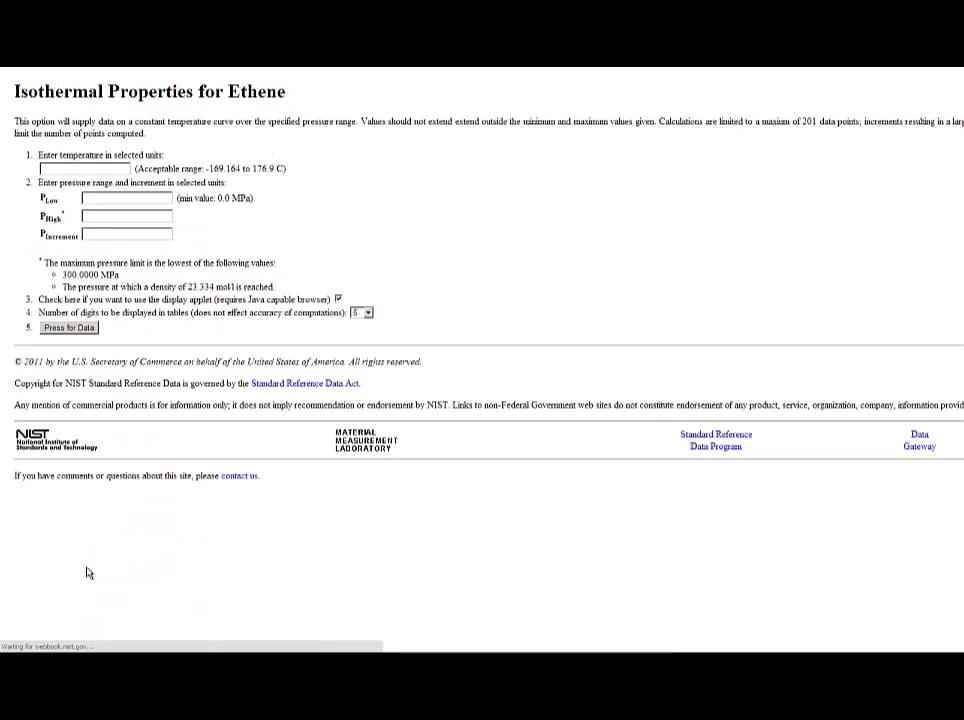
left_click(101, 167)
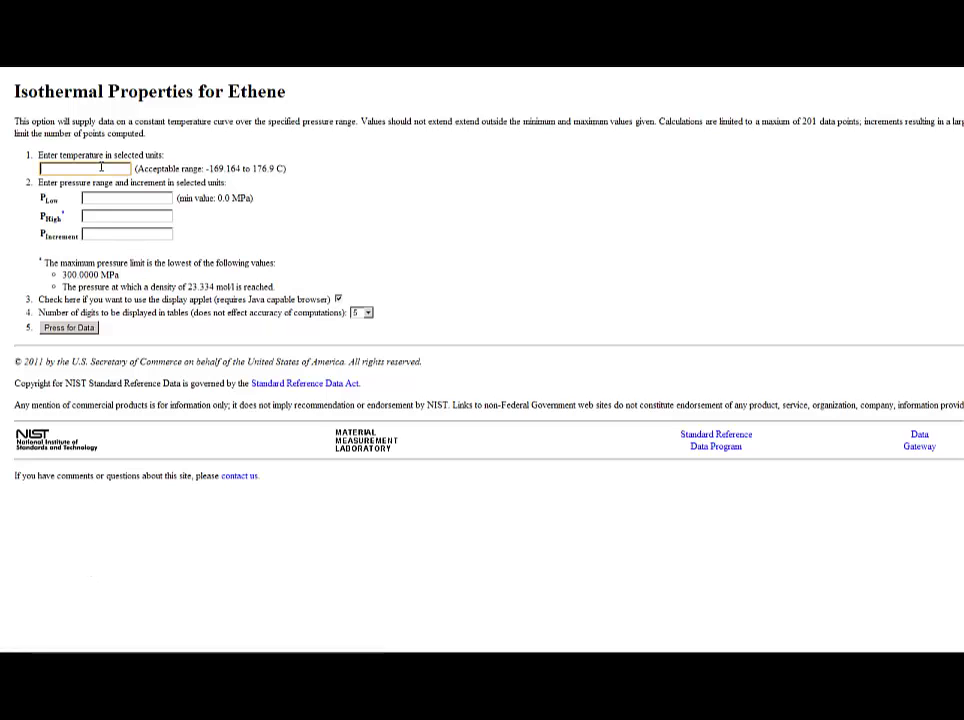
type("25")
left_click(112, 199)
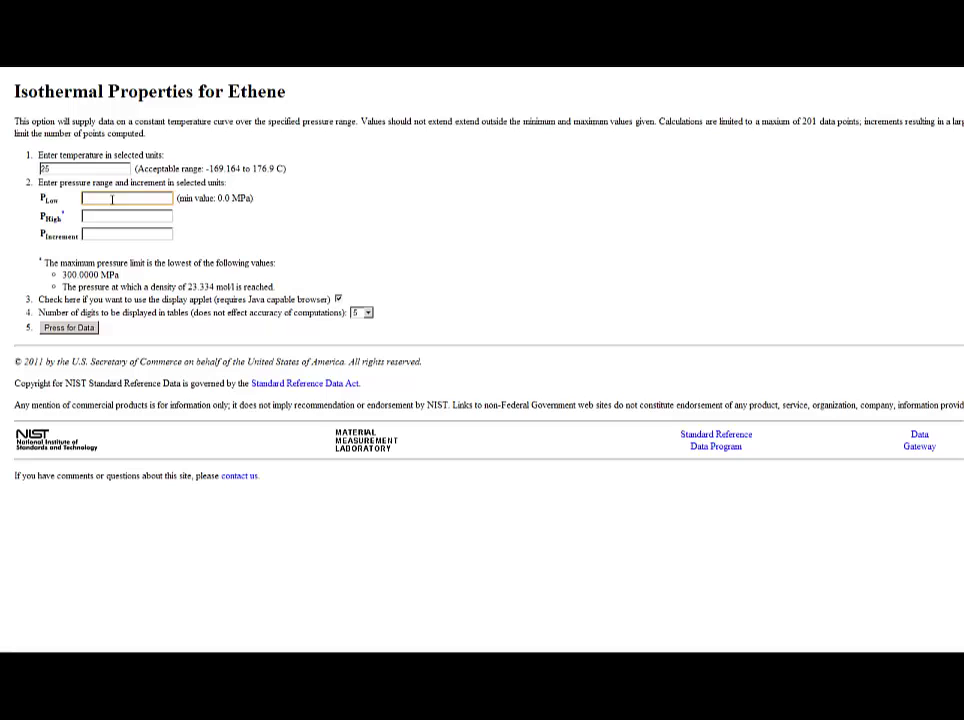
type("1")
left_click(111, 217)
type("6")
left_click(123, 235)
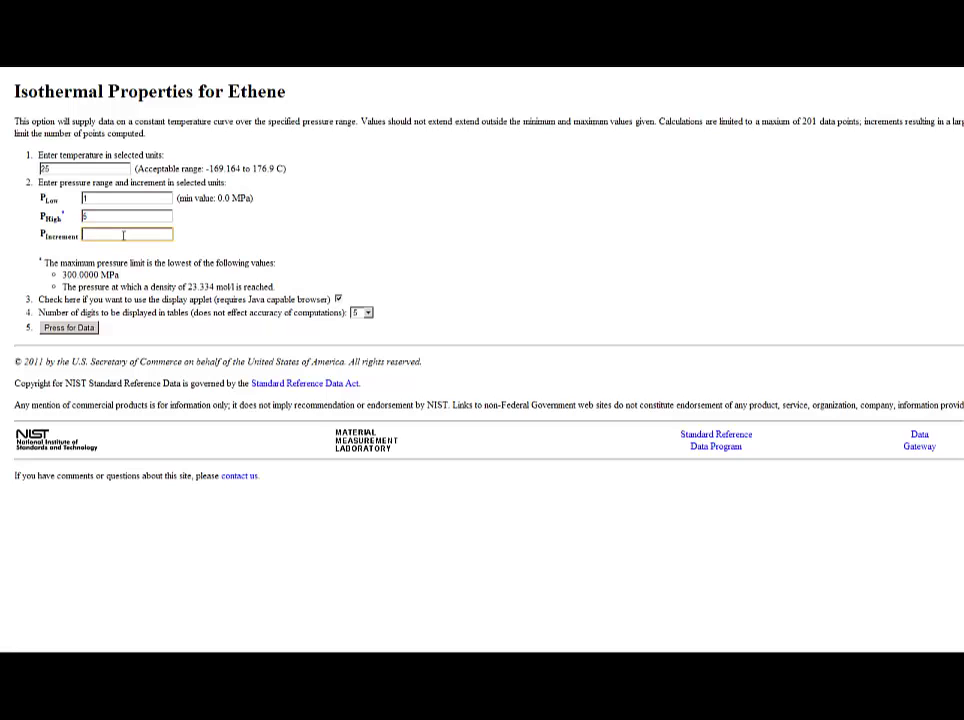
type("1")
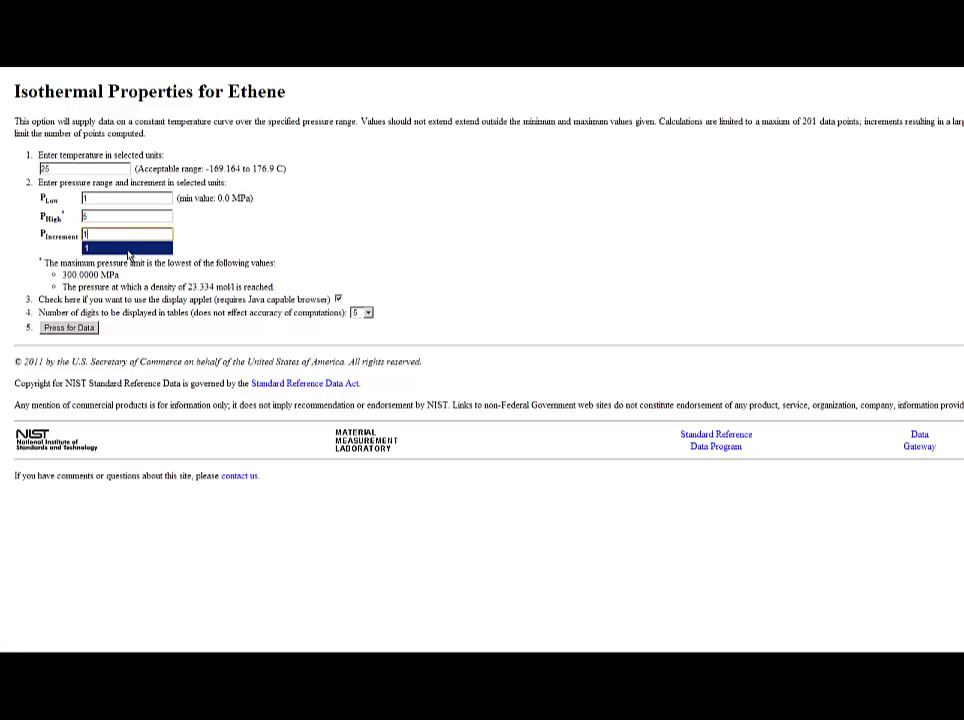
Turn off the display applet and request the isothermal data table
left_click(338, 298)
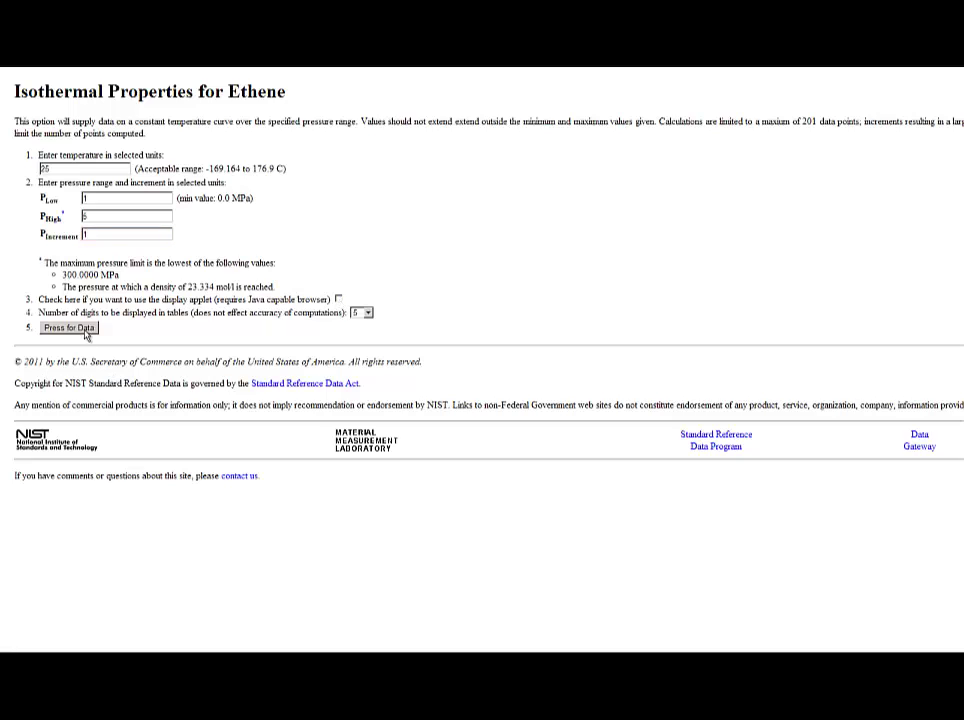
left_click(86, 334)
left_click(70, 328)
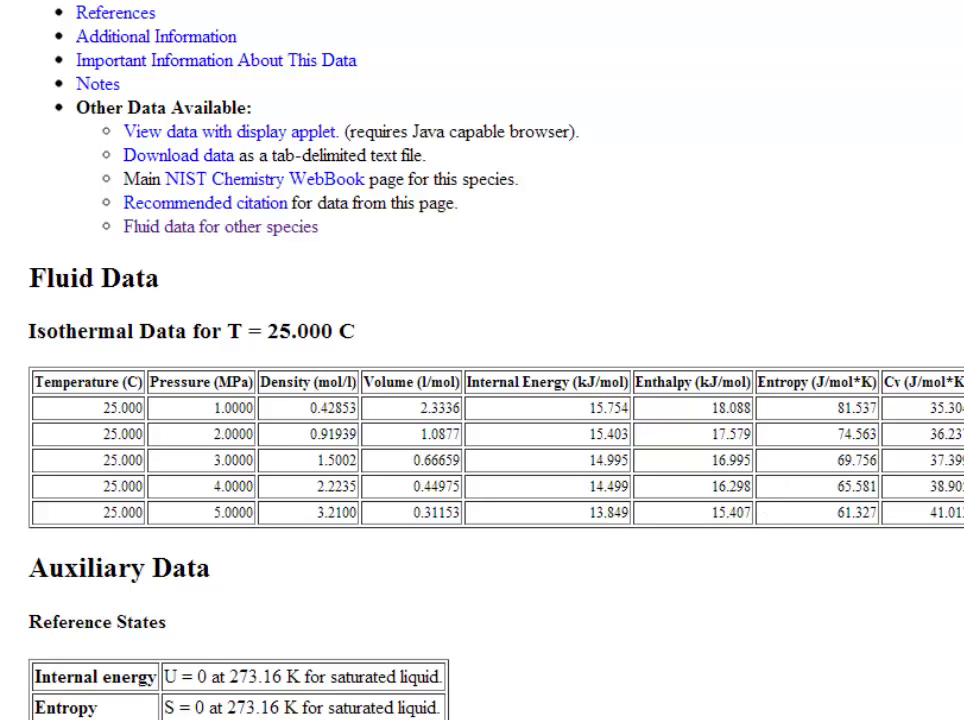
Return to the species form and switch the data type to isobaric properties
scroll(482, 360, "up", 1)
key("alt+Left")
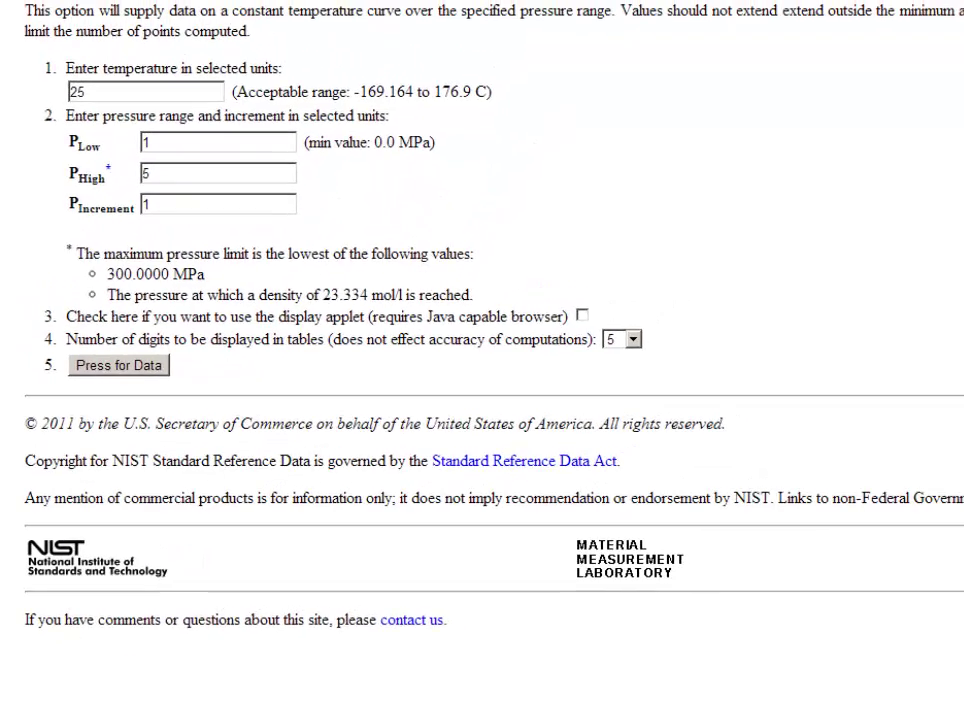
key("alt+Left")
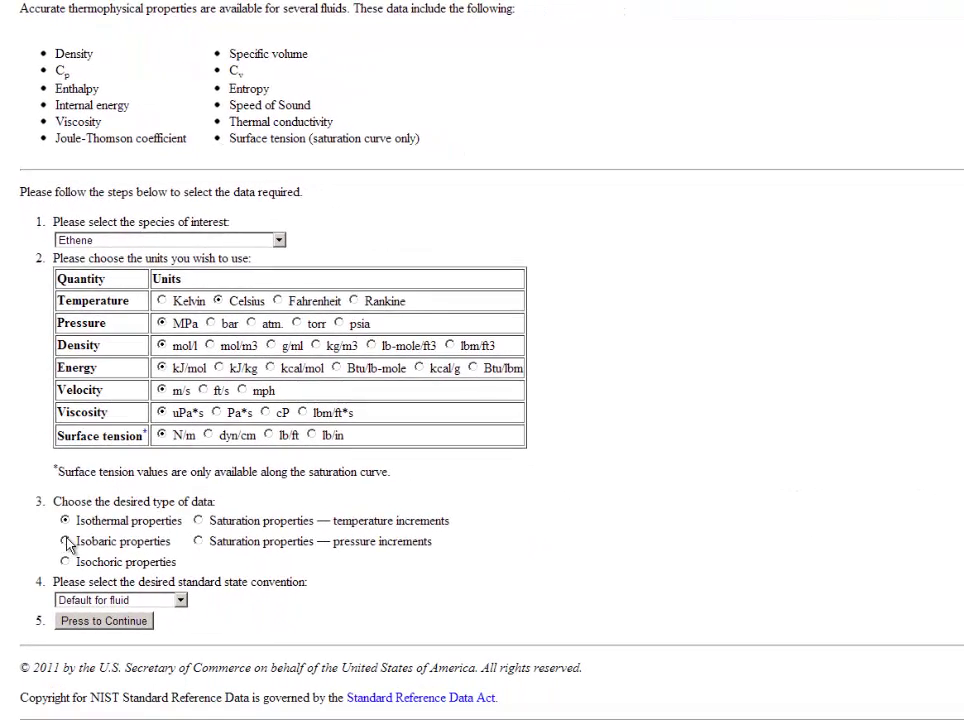
left_click(65, 541)
left_click(122, 624)
Enter 5 MPa with temperatures 25 to 100 °C in 1 °C steps, applet off, and generate the table
left_click(139, 76)
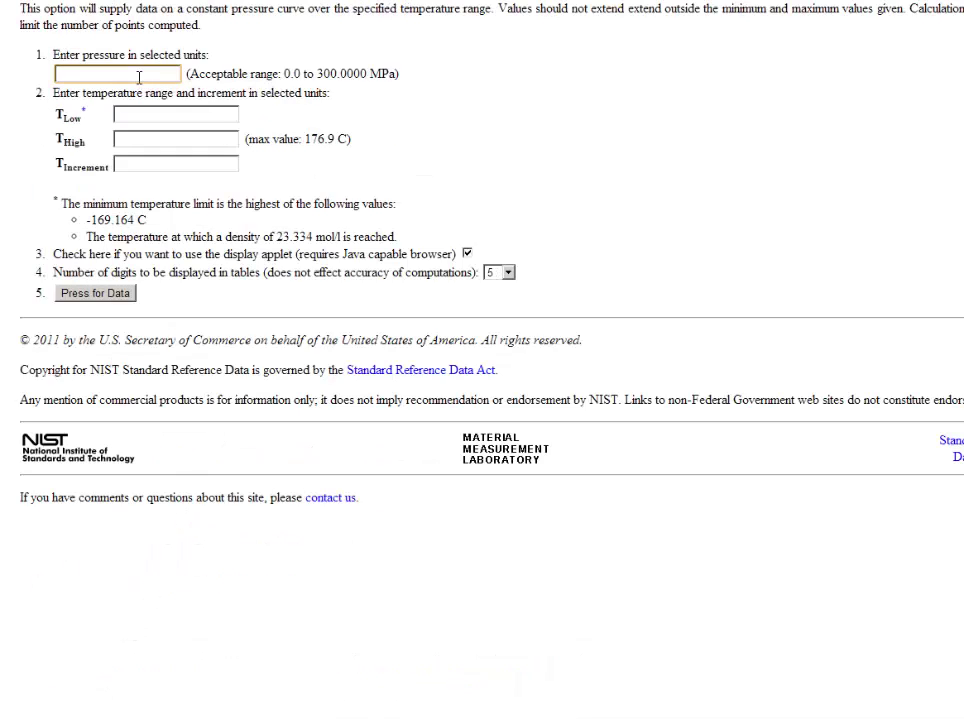
type("6")
left_click(162, 114)
type("25")
left_click(169, 141)
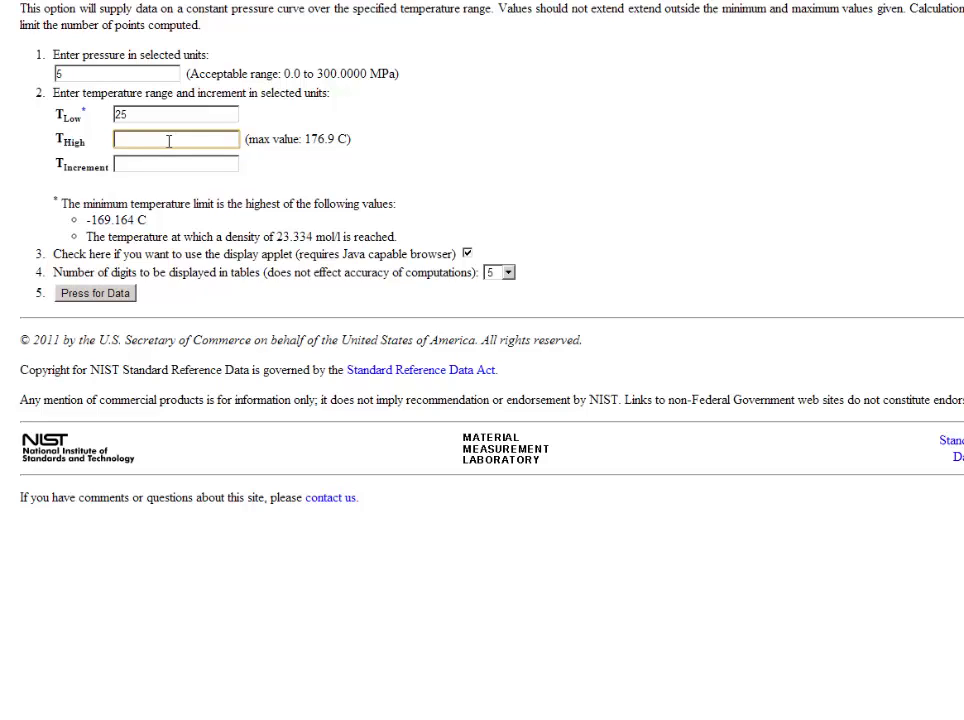
type("100")
left_click(172, 162)
type("1")
left_click(181, 186)
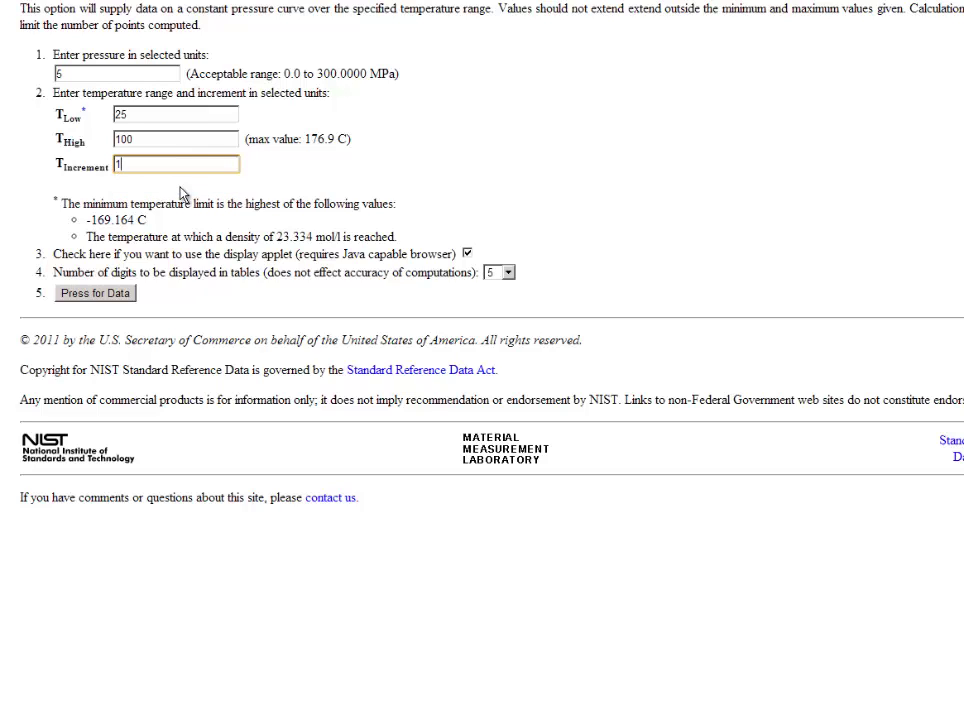
left_click(467, 254)
left_click(123, 294)
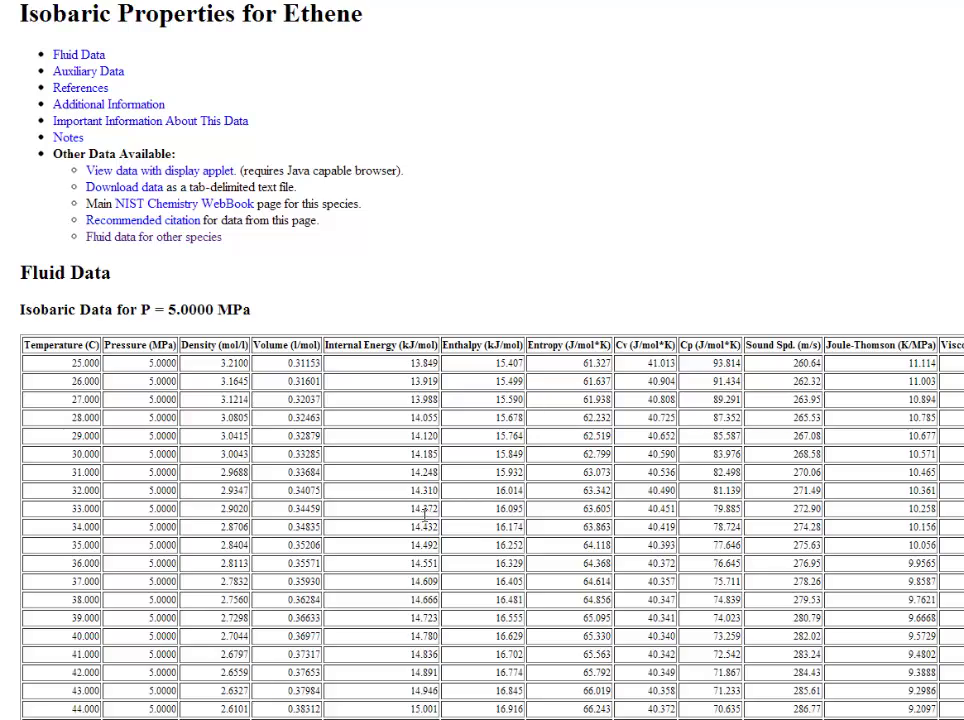
Scroll down the isobaric ethene table to the 52 °C row
scroll(428, 525, "down", 5)
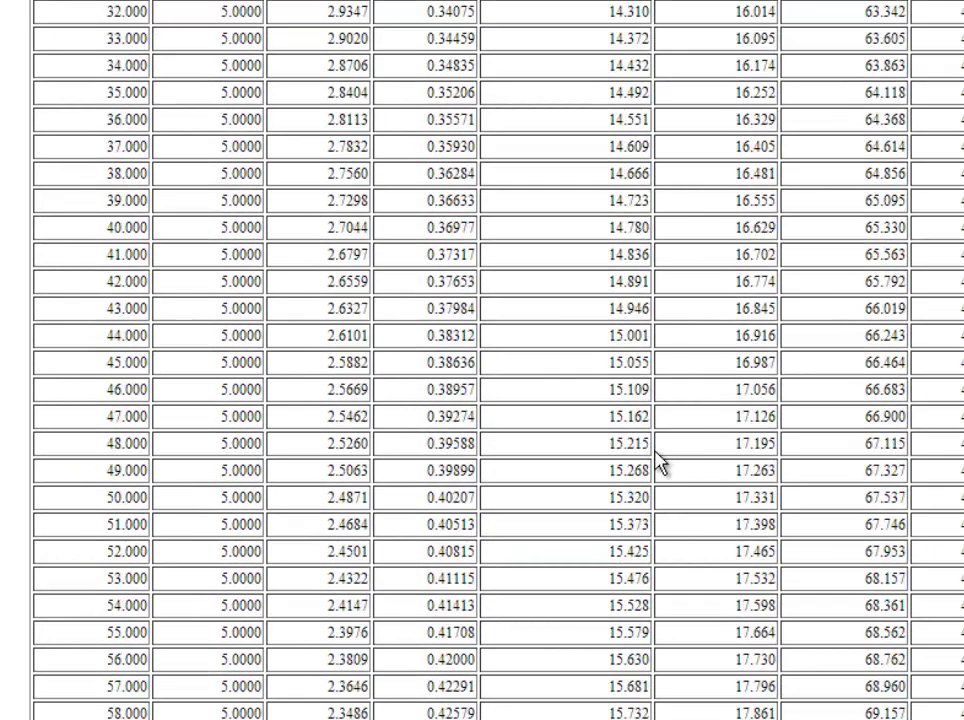
left_click(641, 553)
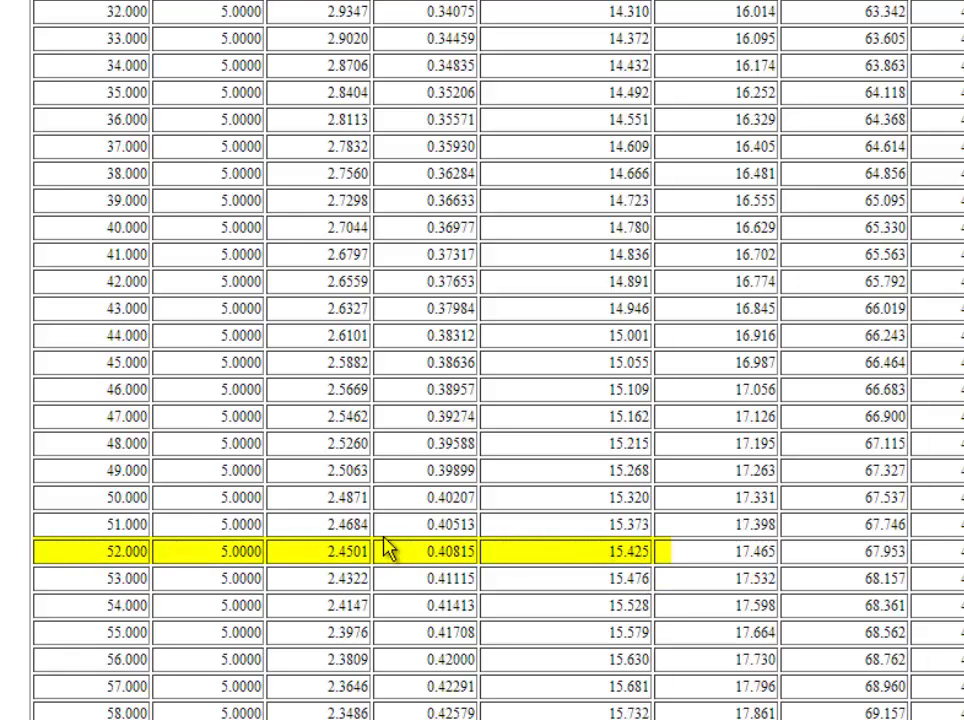